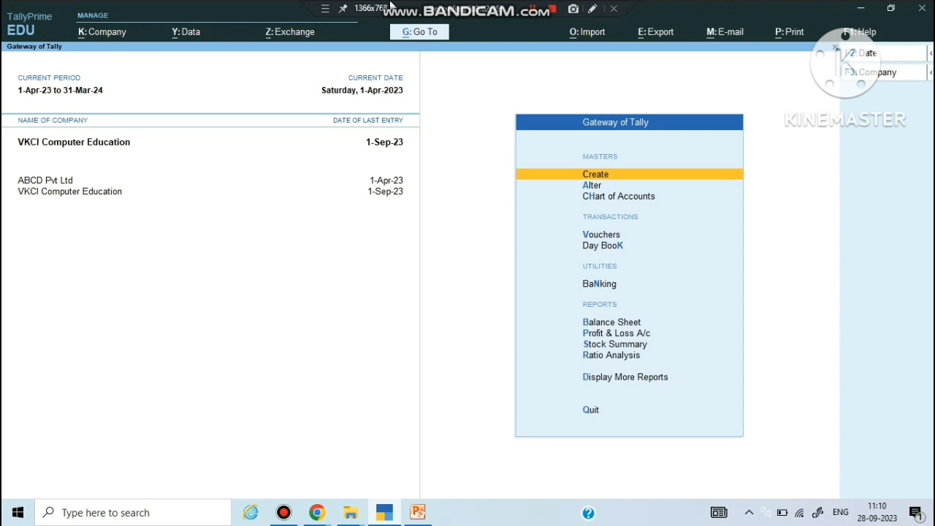
Review the company's balance sheet in detailed view, including the difference in opening balances, and close the report.
key(b)
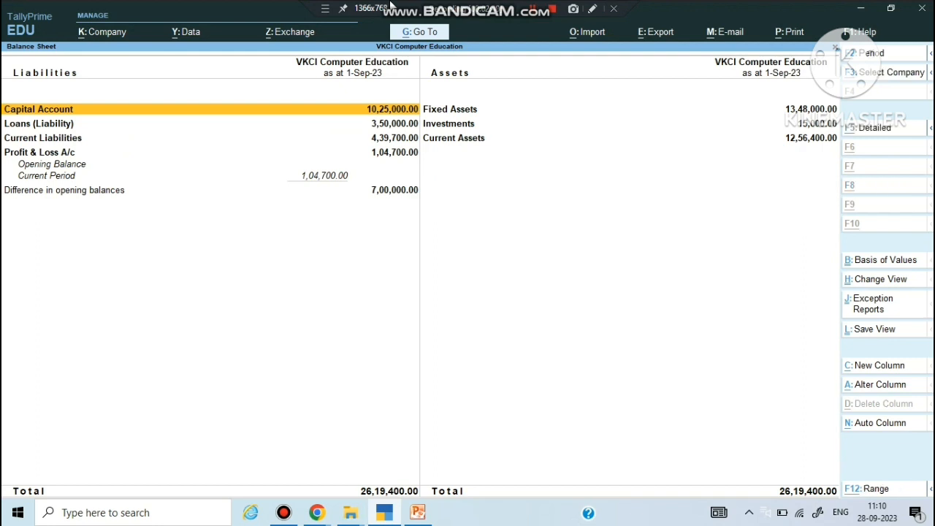
key(alt+F5)
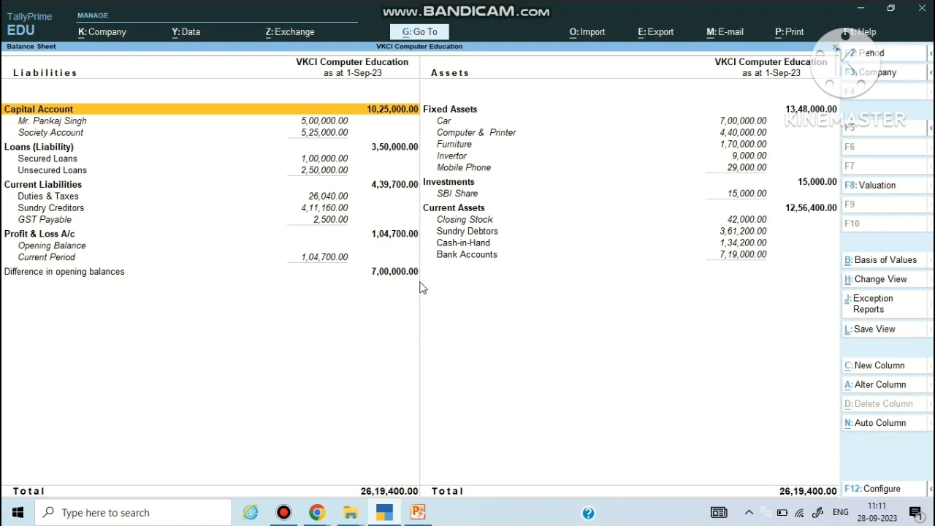
key(Escape)
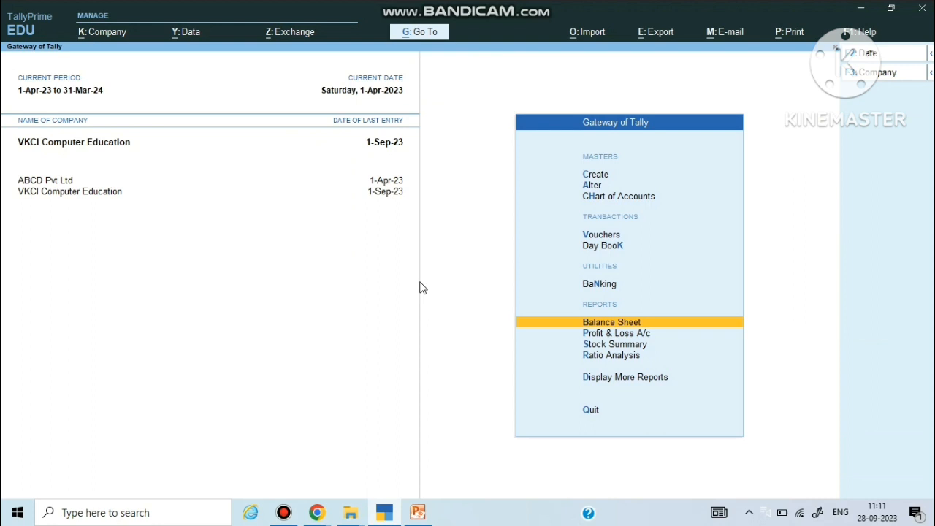
Open the HDFC Bank ledger for alteration from the accounting masters.
key(Up)
key(Up)
key(Up)
key(Up)
key(Up)
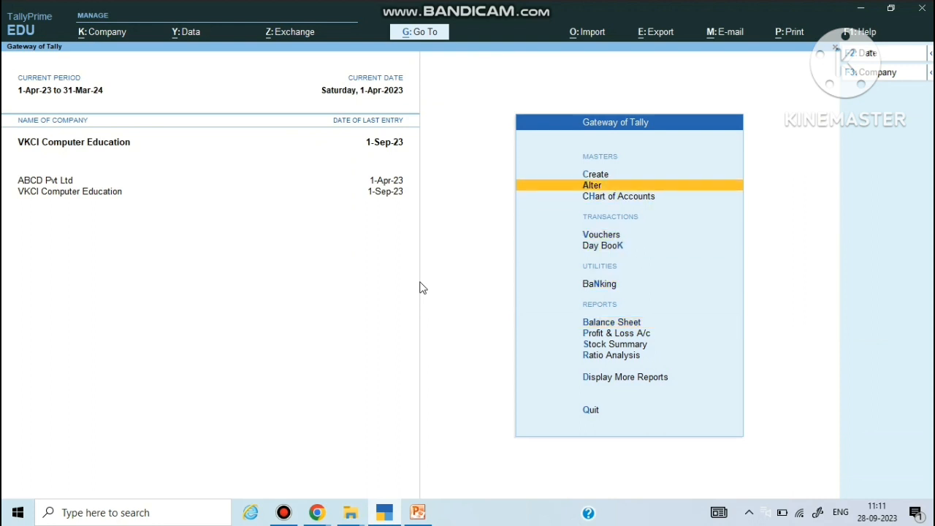
key(Return)
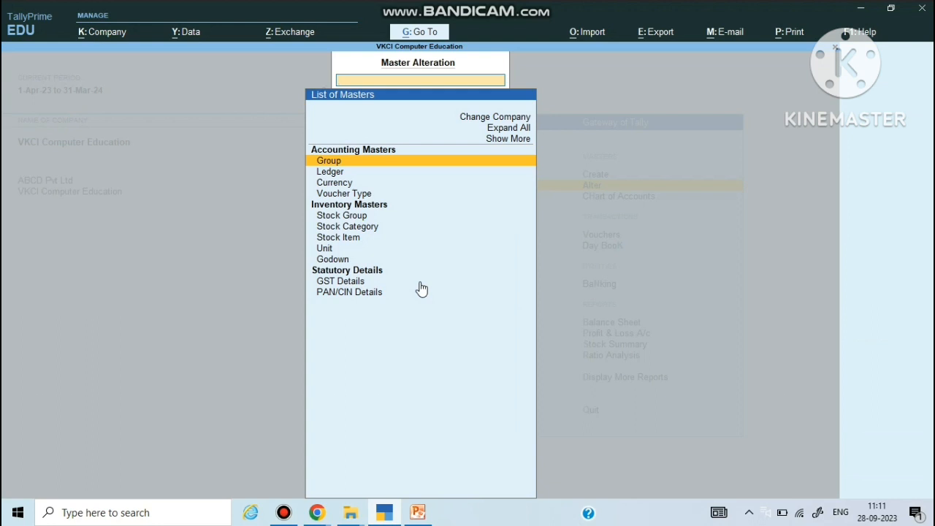
key(Down)
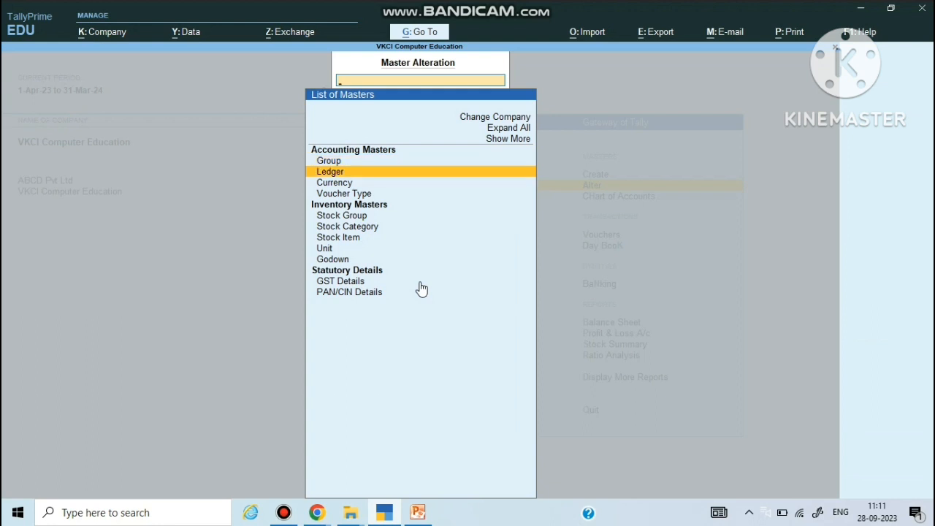
key(Return)
key(Down)
key(Down)
key(Down)
key(Down)
key(Down)
key(Down)
key(Down)
key(Down)
key(Down)
key(Down)
key(Down)
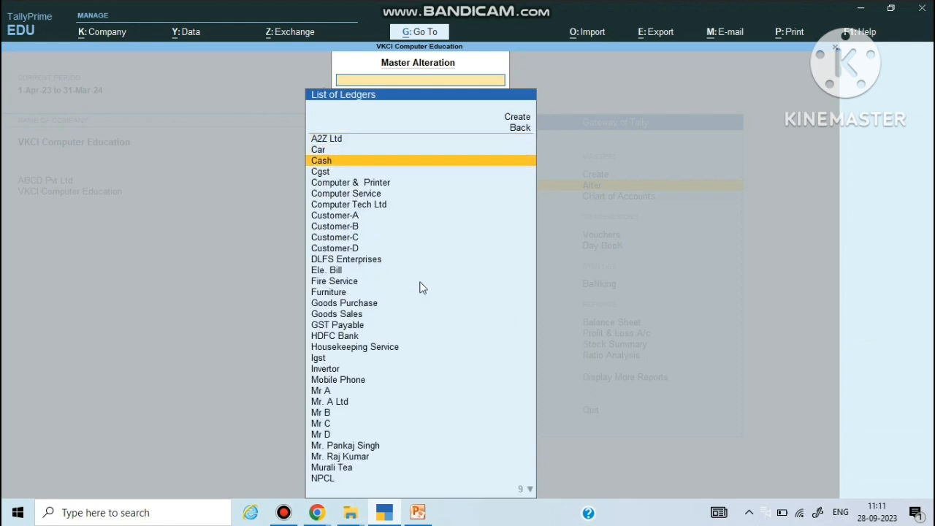
key(Down)
key(Down)
key(Down)
key(Down)
key(Down)
key(Down)
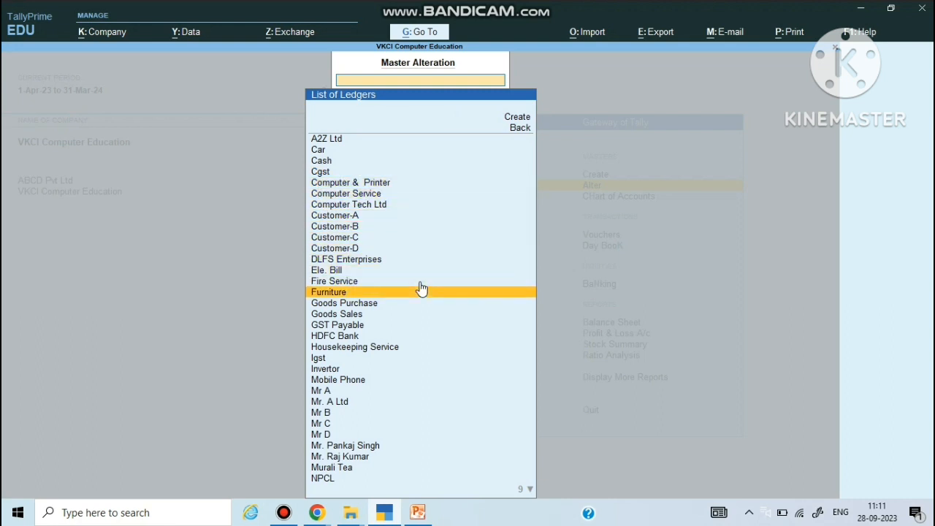
key(Down)
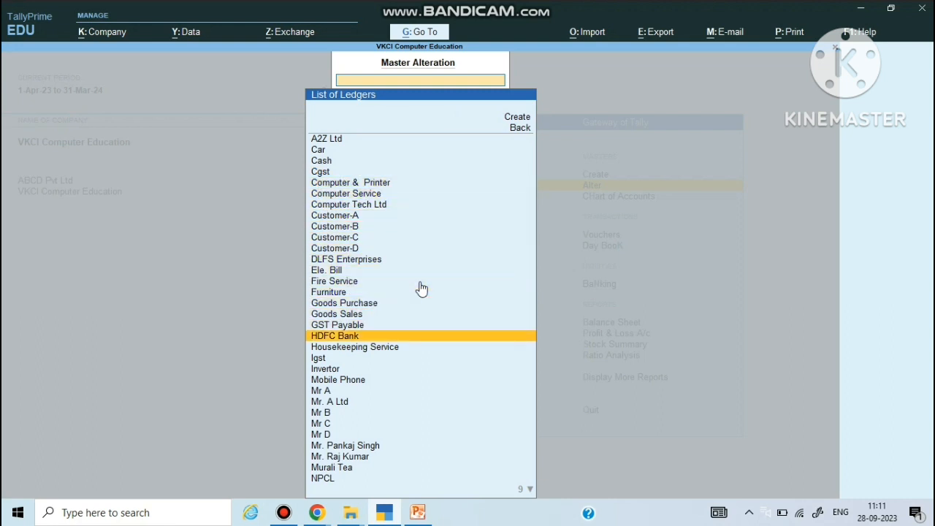
key(Return)
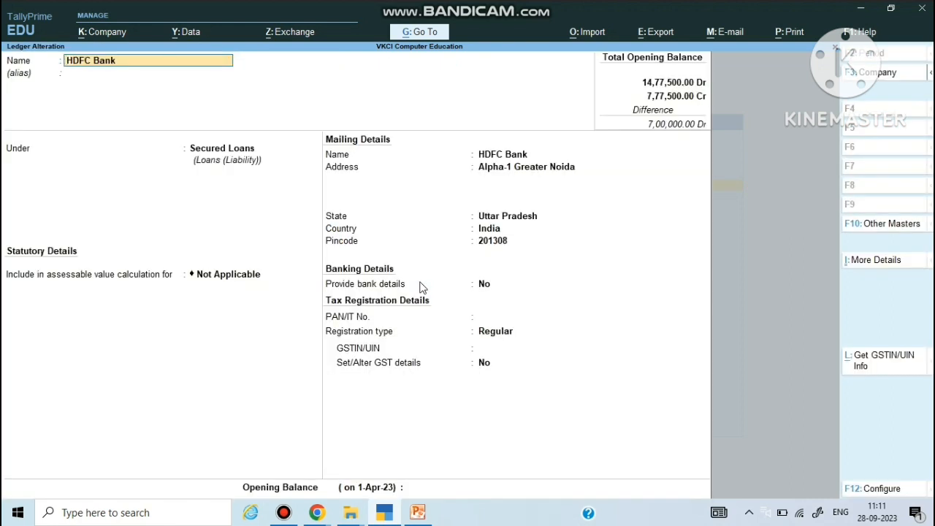
Set the HDFC Bank ledger's opening balance to 7,00,000.00 Cr, keeping its other details, and accept the alteration.
key(Return)
key(Return)
key(Return)
key(Return)
key(Return)
key(Return)
key(Return)
key(Return)
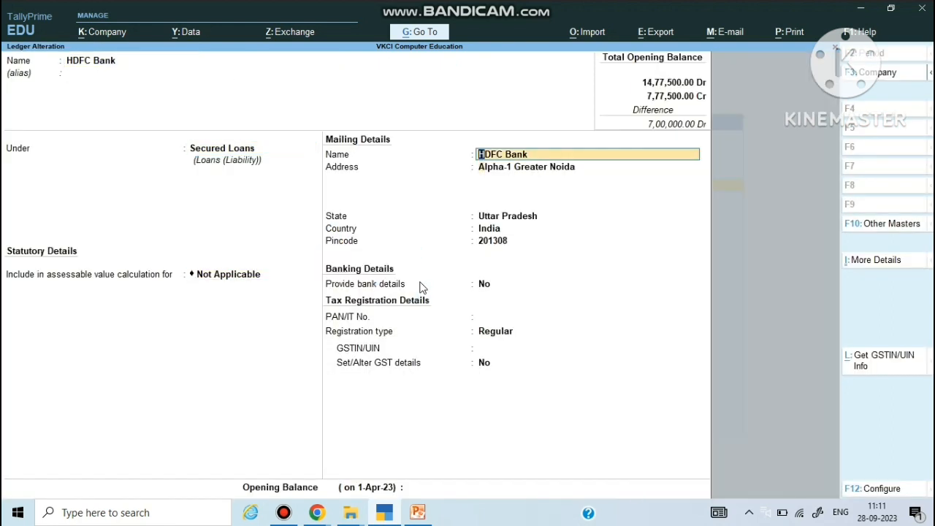
key(Return)
key(Return)
key(Return)
key(Return)
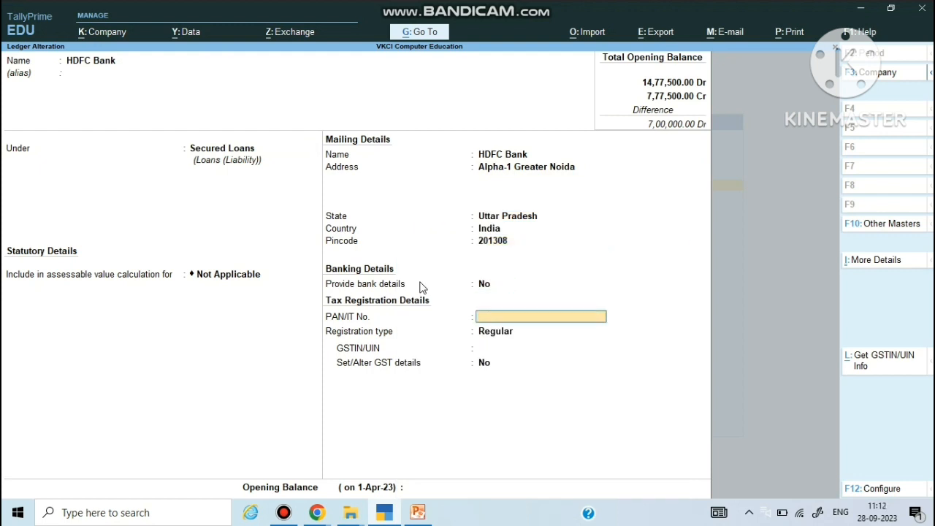
key(Return)
key(Return)
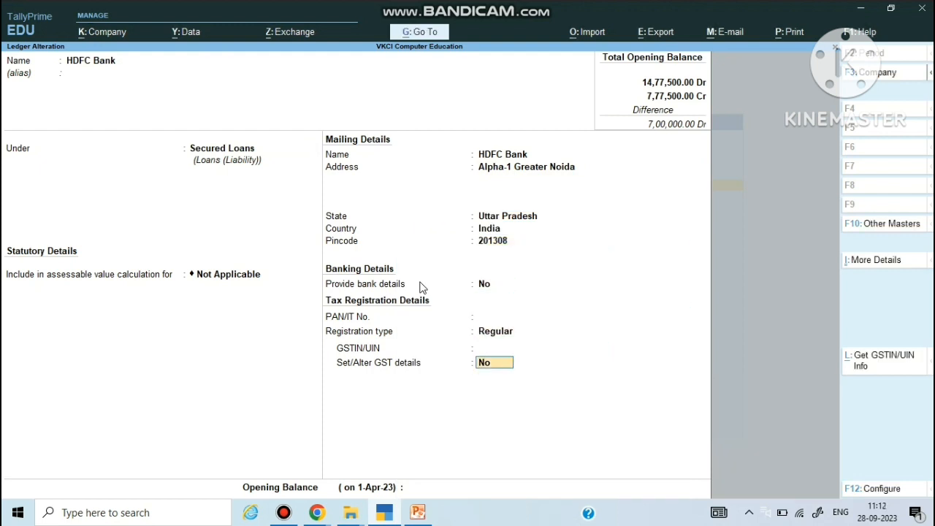
key(Return)
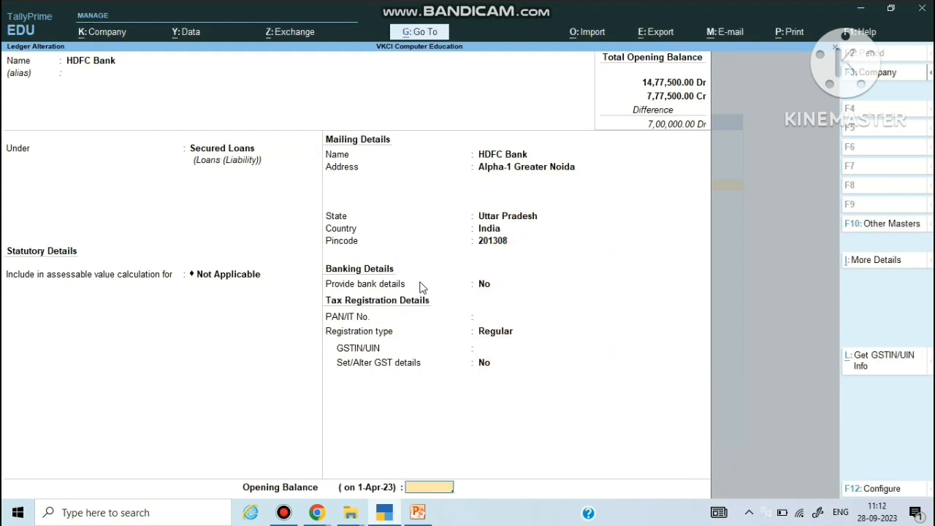
text(700000)
key(Return)
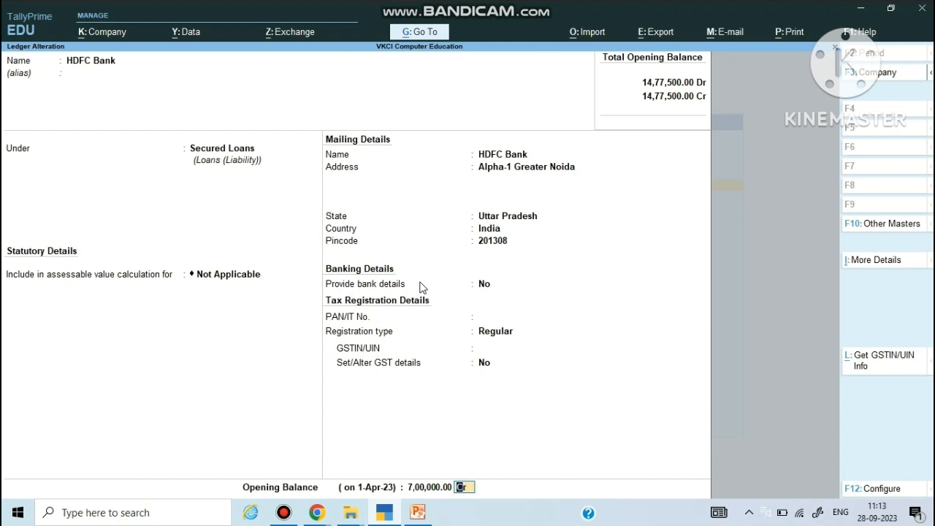
key(Return)
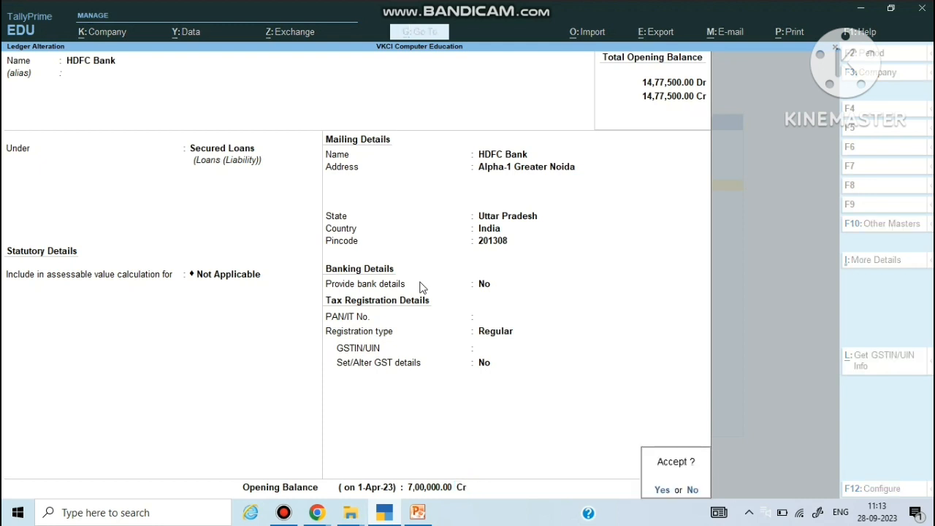
key(Return)
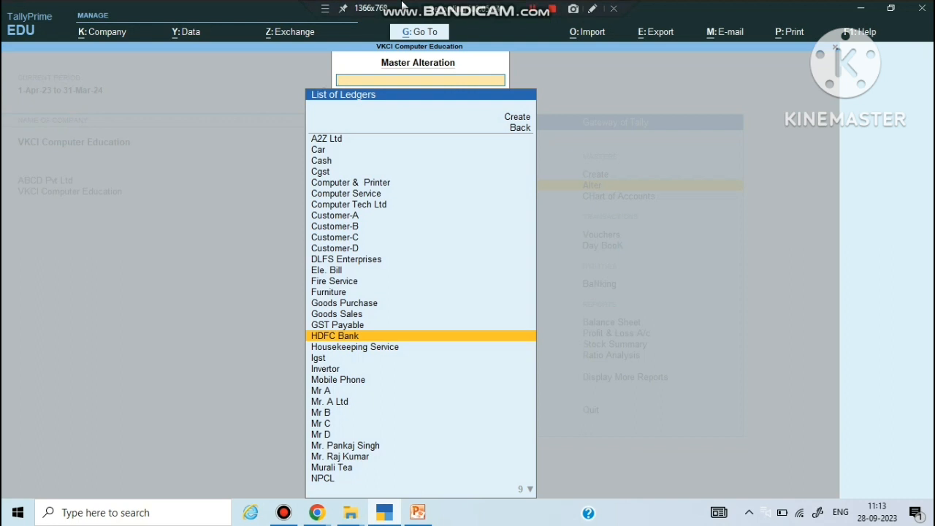
Leave the ledger alteration list and display the balance sheet in detailed view to check the opening balances.
key(Escape)
key(Escape)
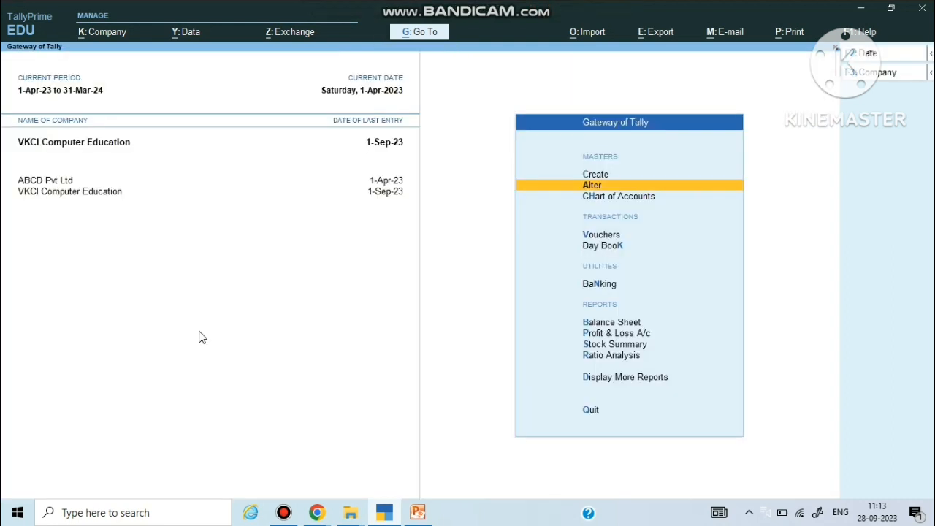
key(b)
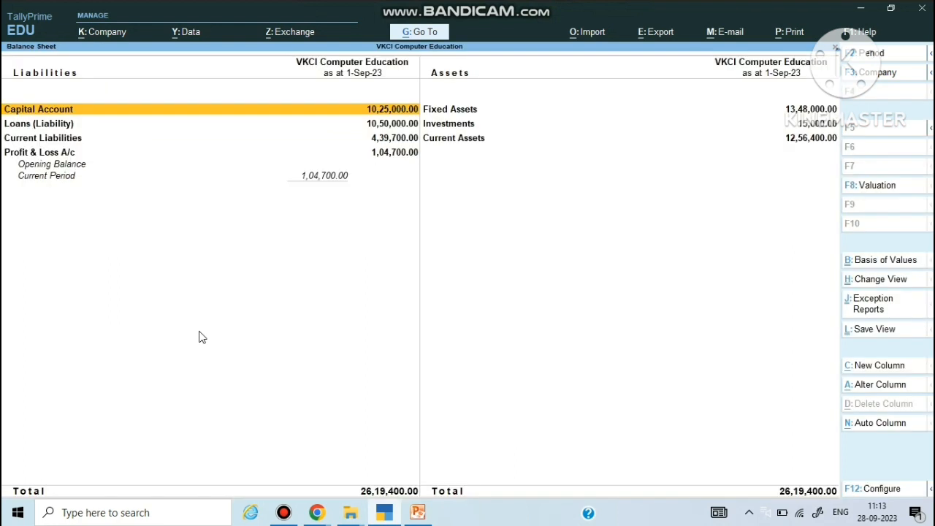
key(alt+F1)
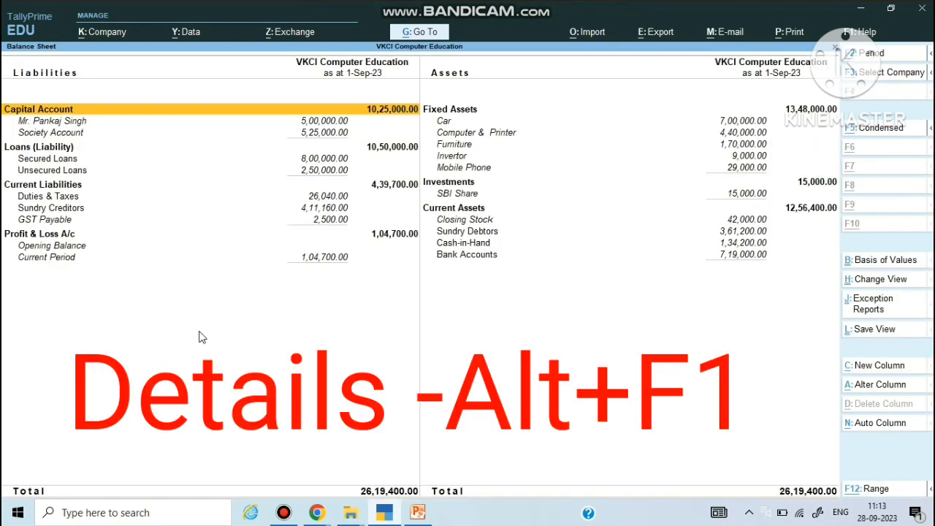